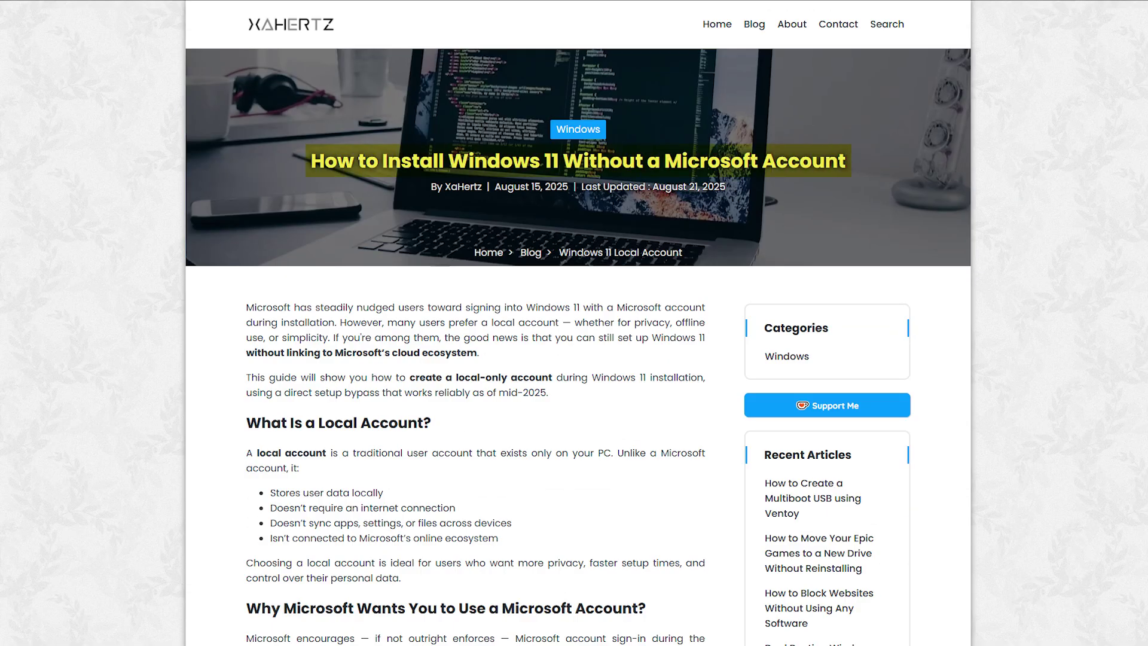
{"action": "scroll", "coordinate": [574, 360], "scroll_direction": "down", "scroll_amount": 7}
{"action": "scroll", "coordinate": [574, 359], "scroll_direction": "down", "scroll_amount": 6}
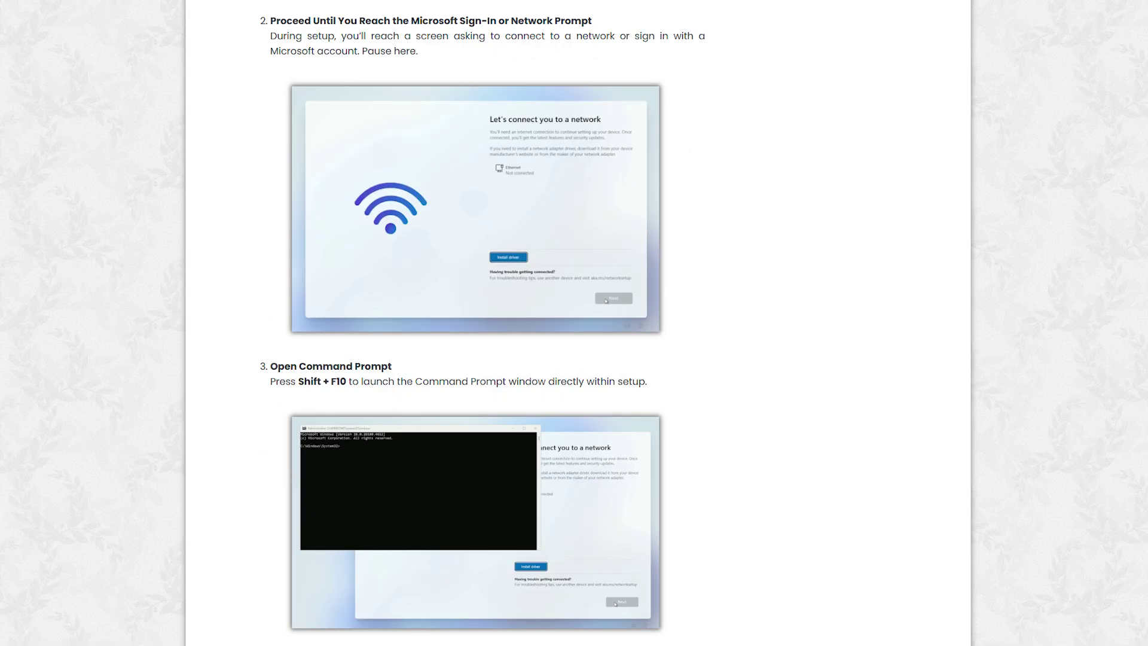
{"action": "scroll", "coordinate": [574, 359], "scroll_direction": "down", "scroll_amount": 6}
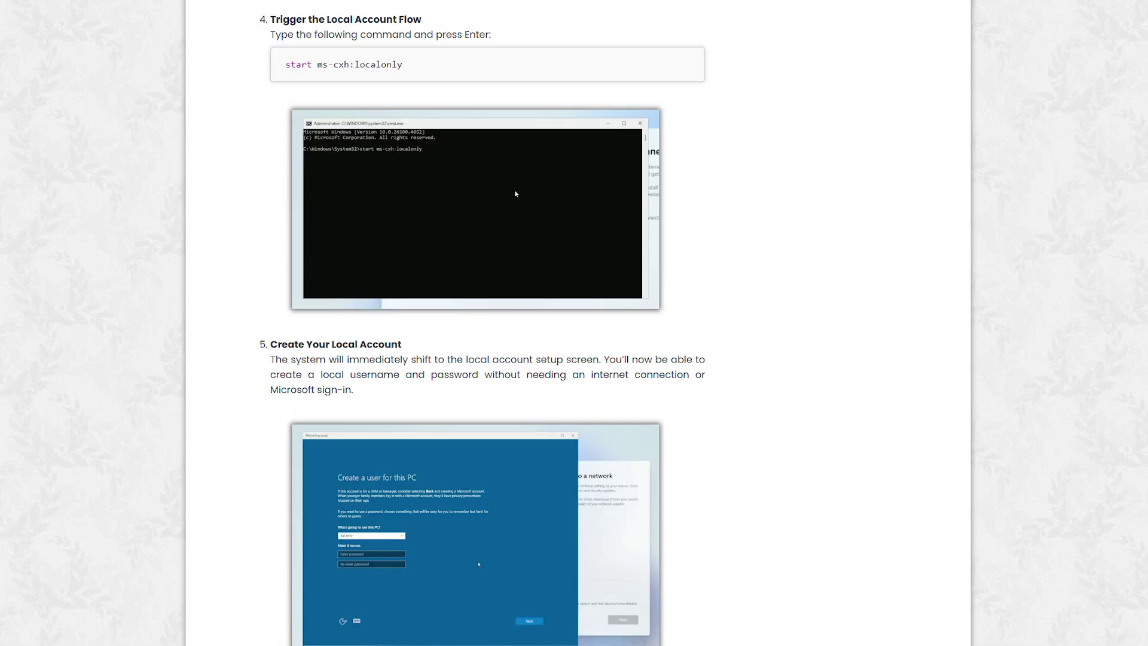
{"action": "scroll", "coordinate": [574, 359], "scroll_direction": "down", "scroll_amount": 7}
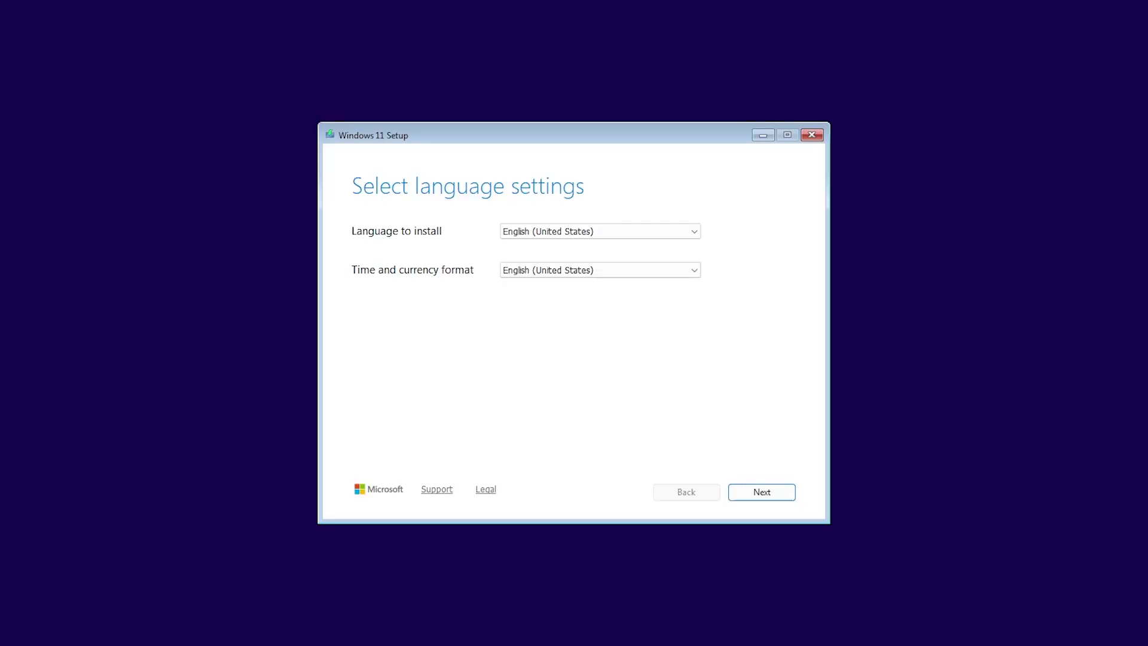
- Keep the default language settings and install Windows 11 on Disk 0's unallocated 120 GB space
{"action": "left_click", "coordinate": [761, 492]}
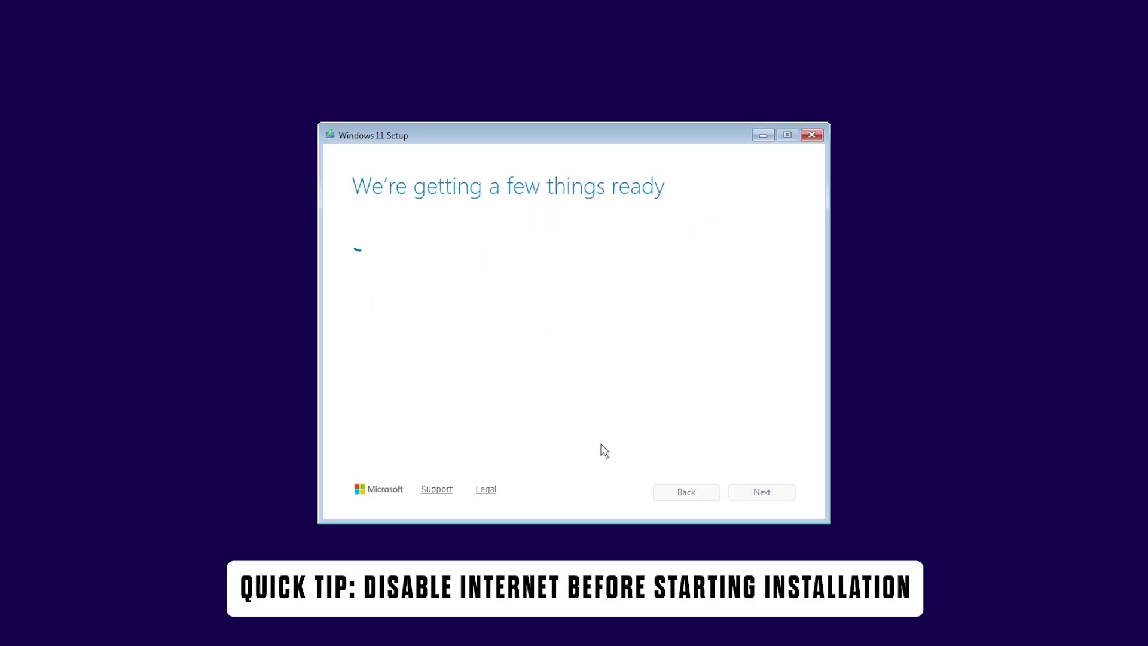
{"action": "left_click", "coordinate": [761, 492]}
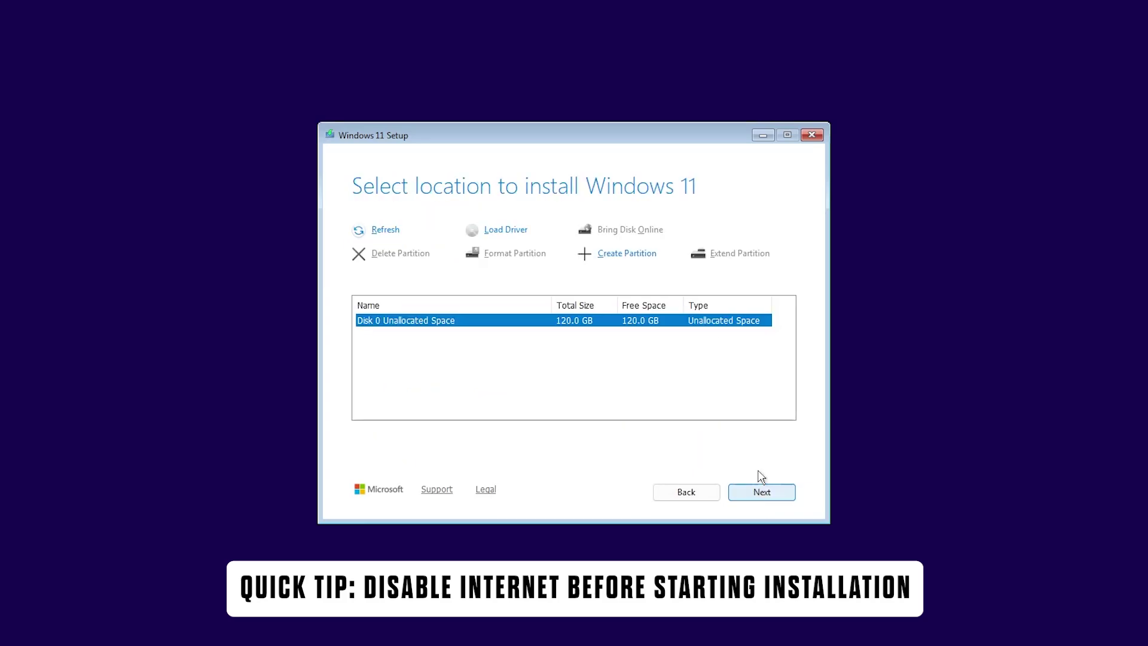
{"action": "left_click", "coordinate": [761, 492]}
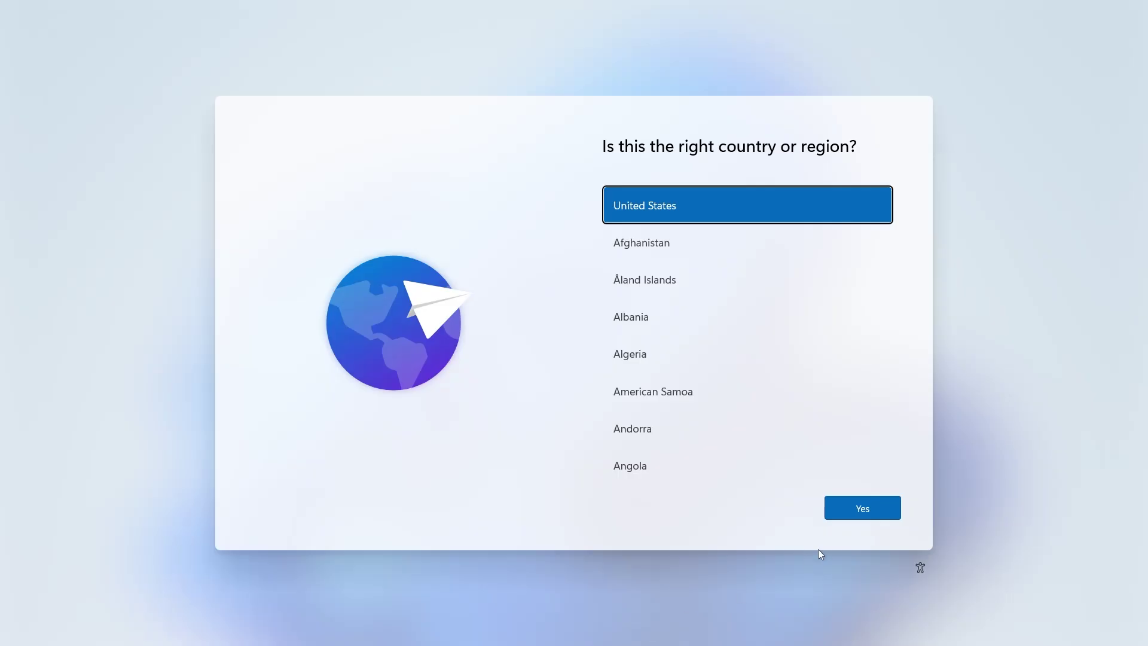
- Confirm United States as the region and accept the default keyboard layout, skipping a second one
{"action": "left_click", "coordinate": [848, 509]}
{"action": "left_click", "coordinate": [847, 508]}
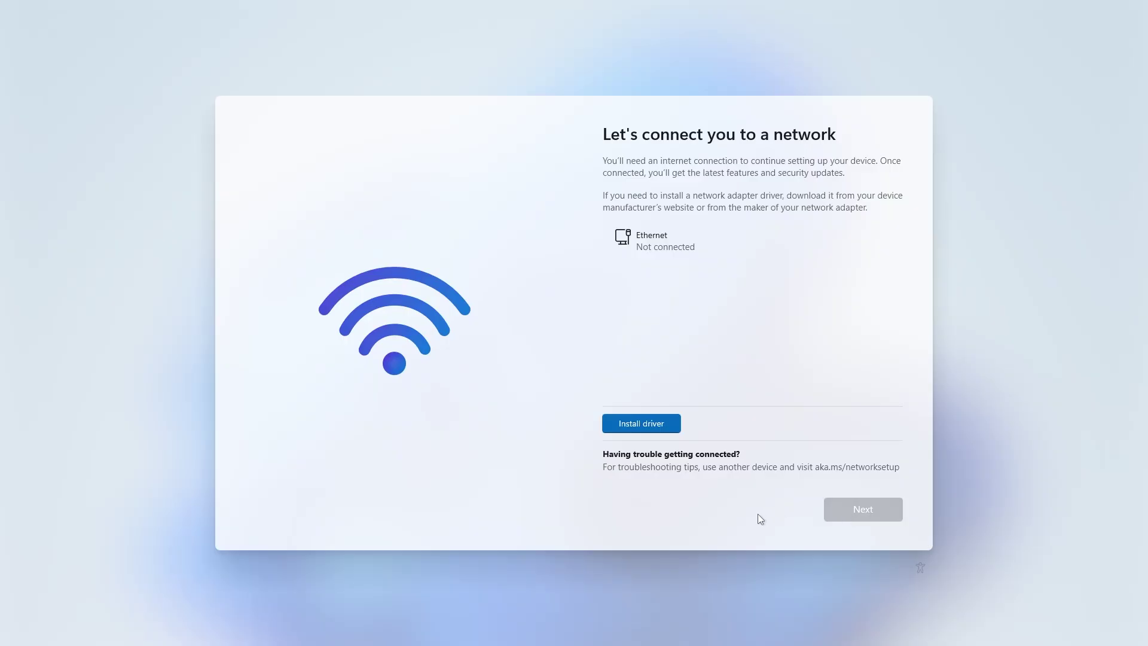
- Open a Command Prompt with Shift+F10 and run start ms-cxh:localonly to begin local account creation
{"action": "key", "text": "shift+F10"}
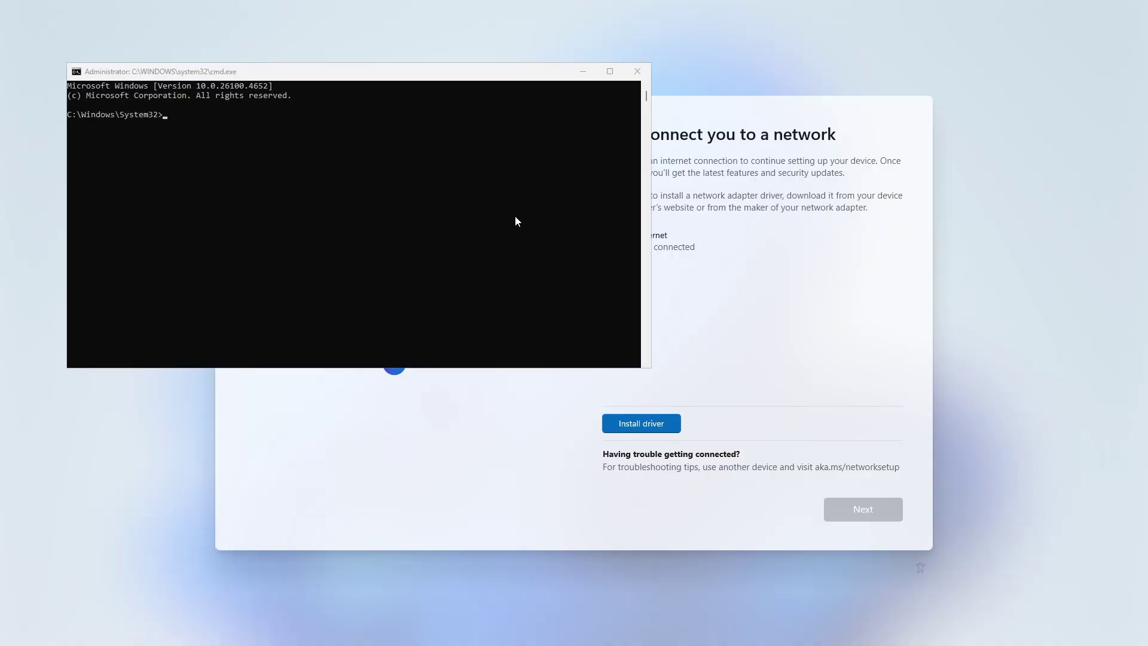
{"action": "left_click", "coordinate": [452, 75]}
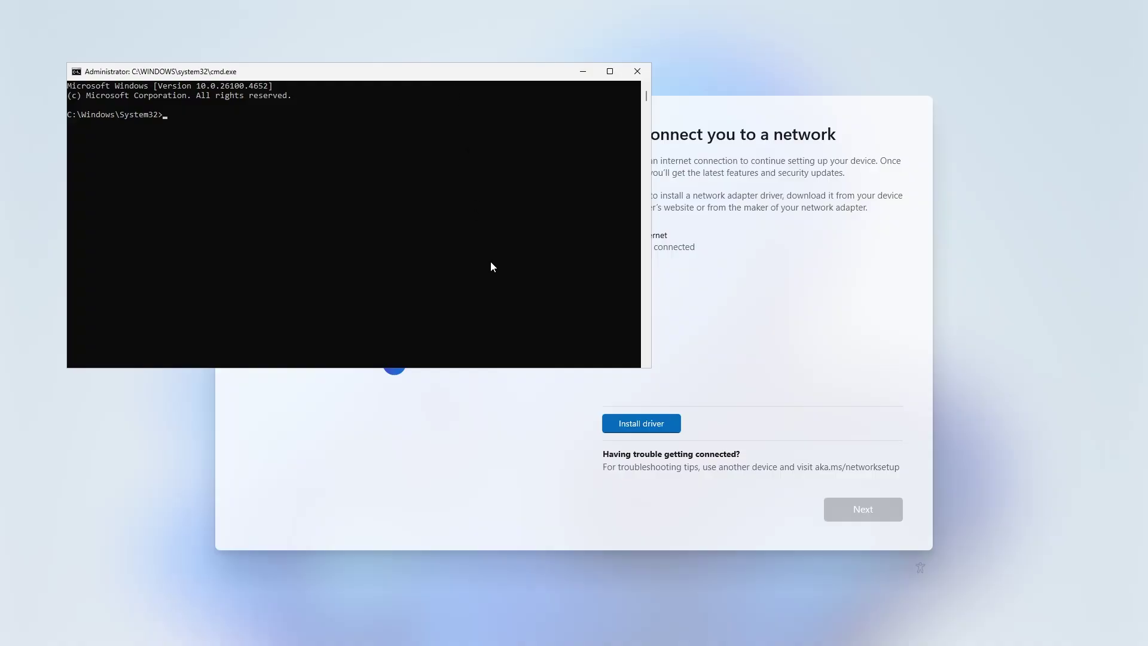
{"action": "type", "text": "start ms-cxh"}
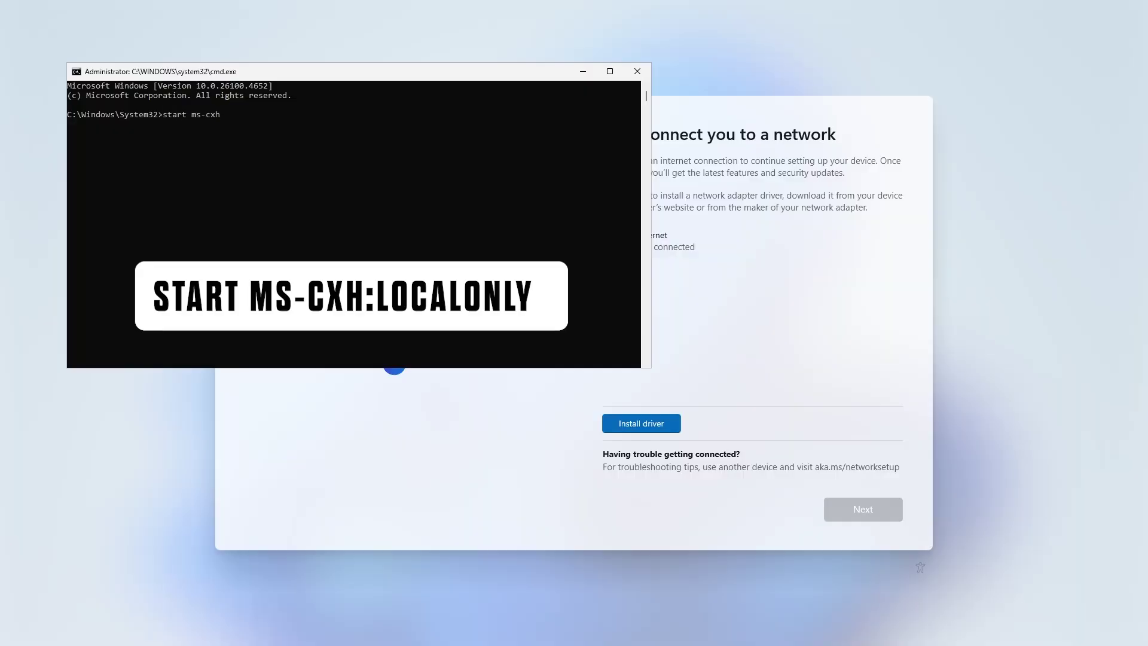
{"action": "type", "text": ":localonly"}
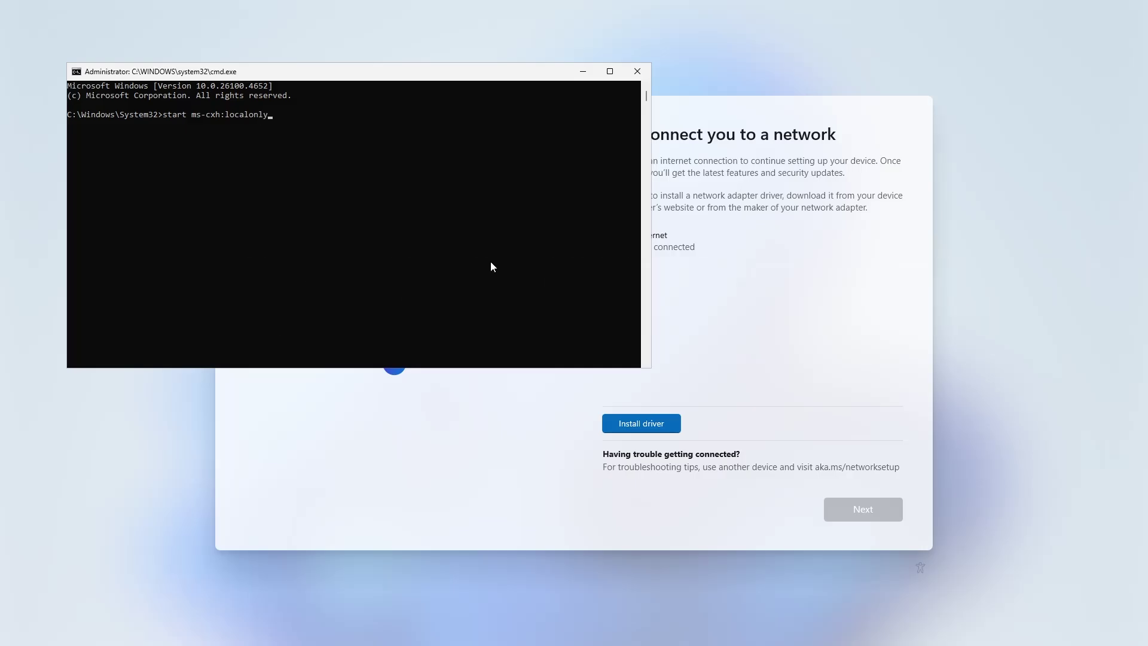
{"action": "key", "text": "Return"}
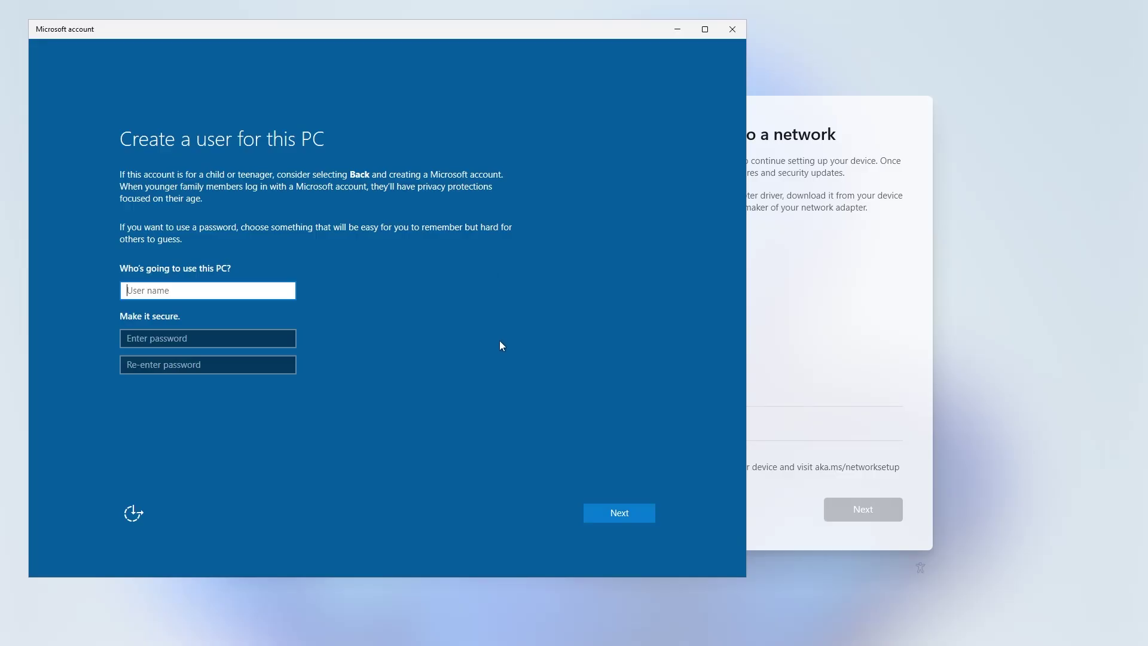
{"action": "type", "text": "Xa"}
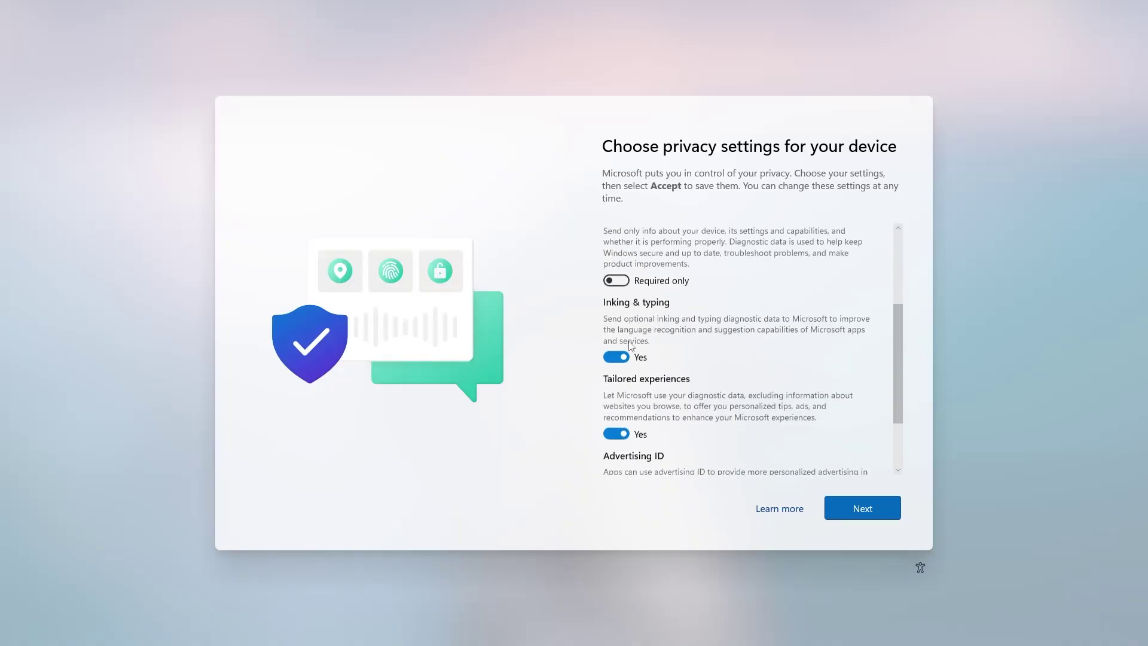
- Accept the privacy settings for the new local user XaHertz to finish setup
{"action": "left_click", "coordinate": [861, 508]}
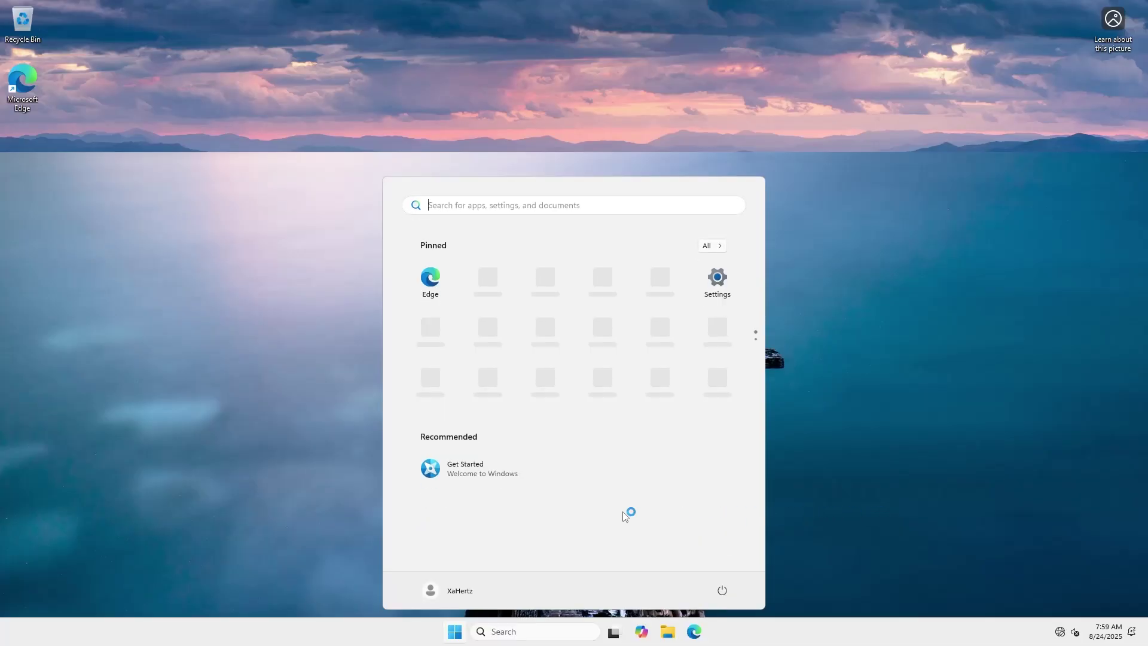
- Open the Start menu account card to confirm XaHertz is a Local Account
{"action": "left_click", "coordinate": [457, 590]}
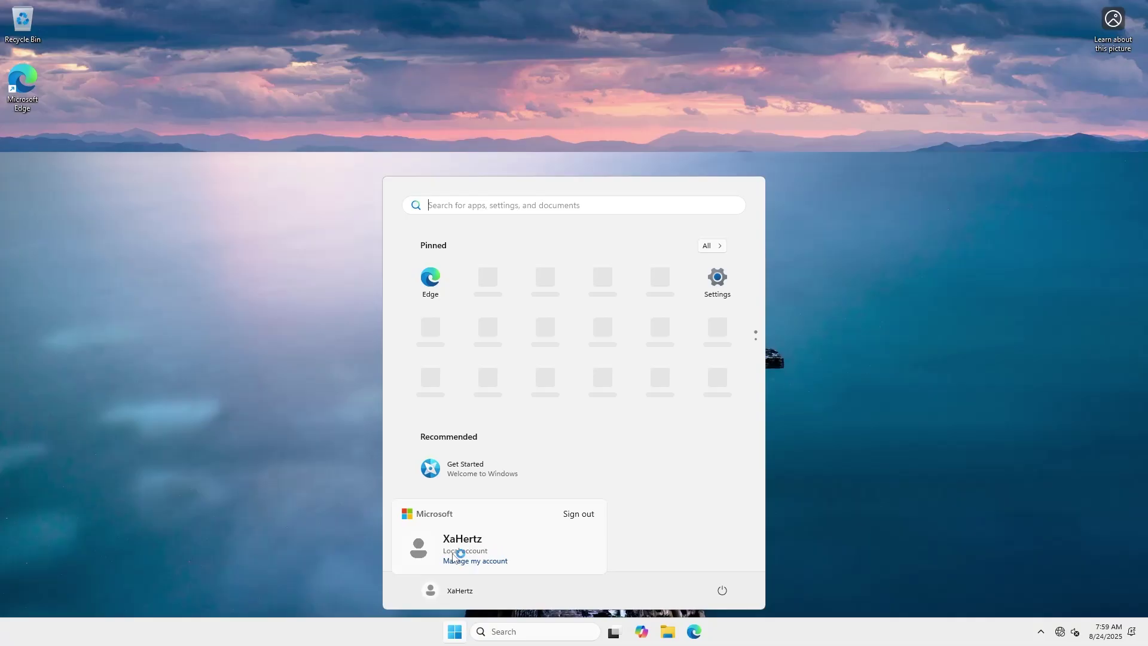